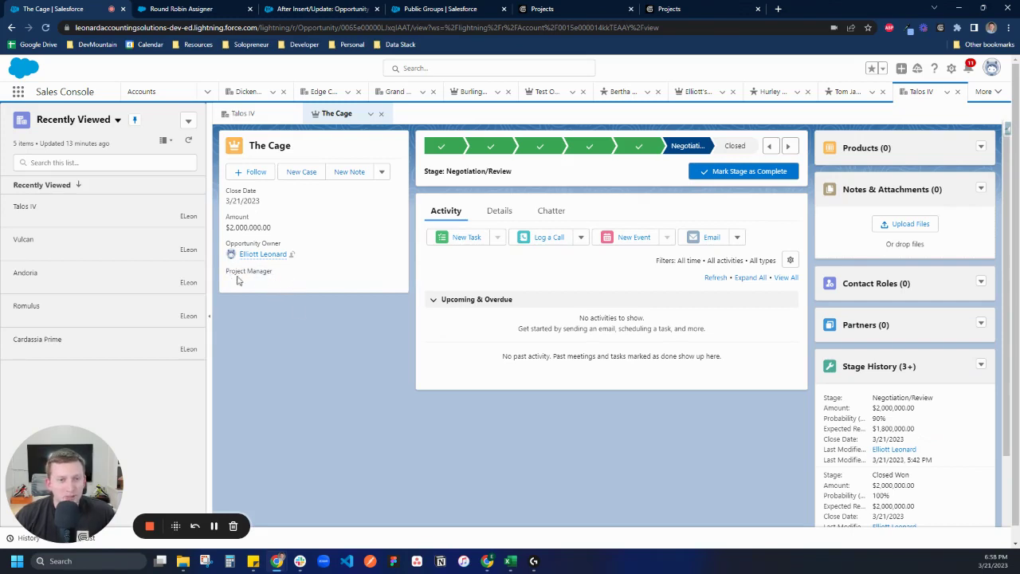
Step: Review the Round Robin Assigner listing on AppExchange and the members of the Mngr public group in Salesforce Setup
left_click(180, 8)
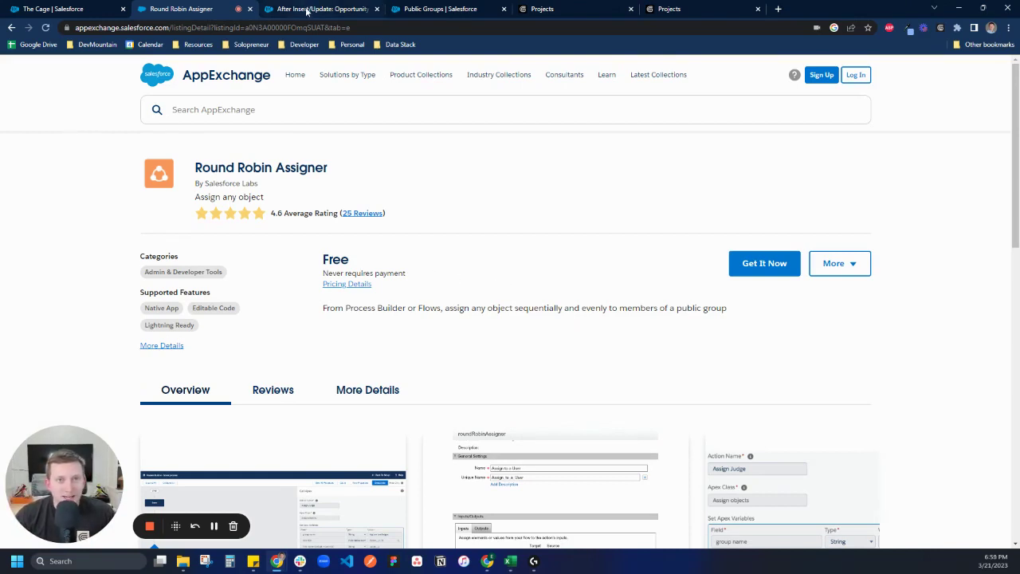
left_click(424, 10)
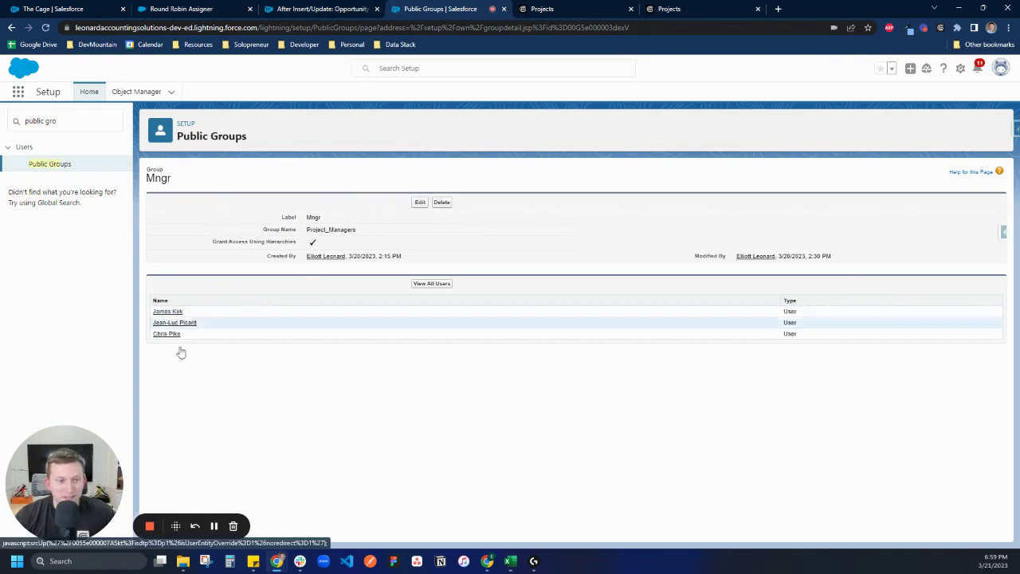
Step: Examine the start trigger and entry conditions of the After Insert/Update: Opportunity flow, leaving them unedited
left_click(286, 9)
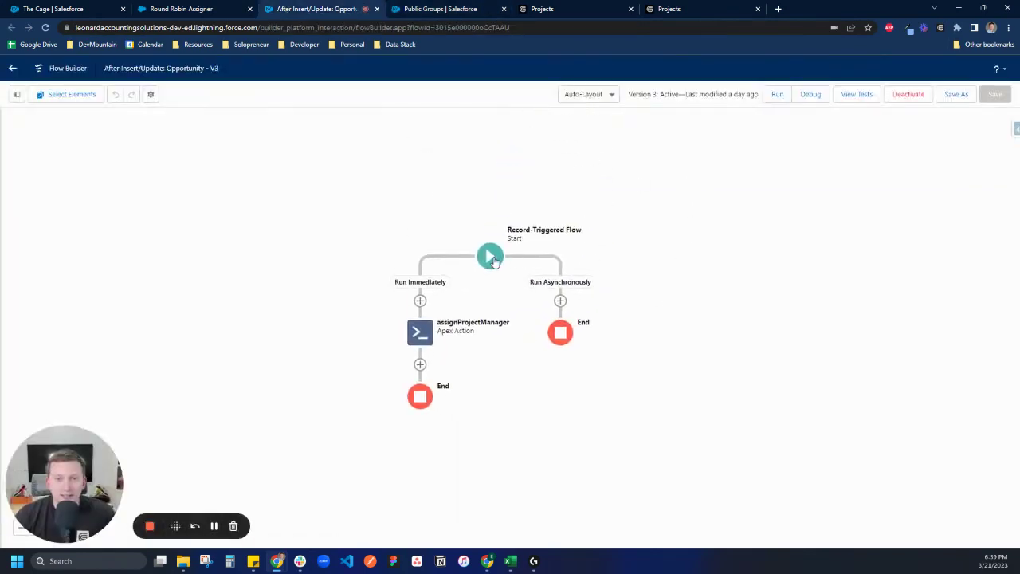
left_click(490, 256)
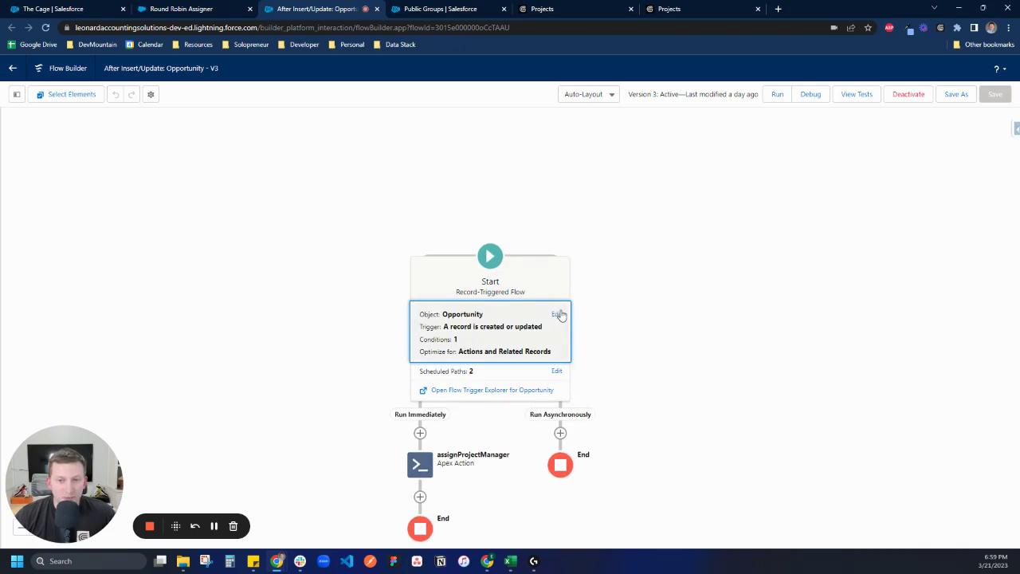
left_click(558, 314)
scroll(415, 359, "down", 2)
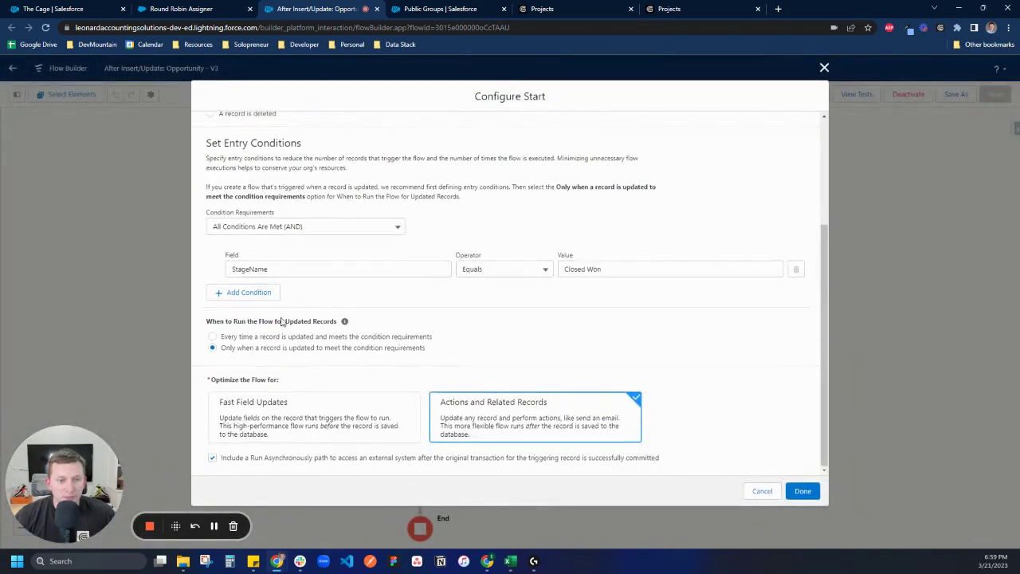
left_click(763, 491)
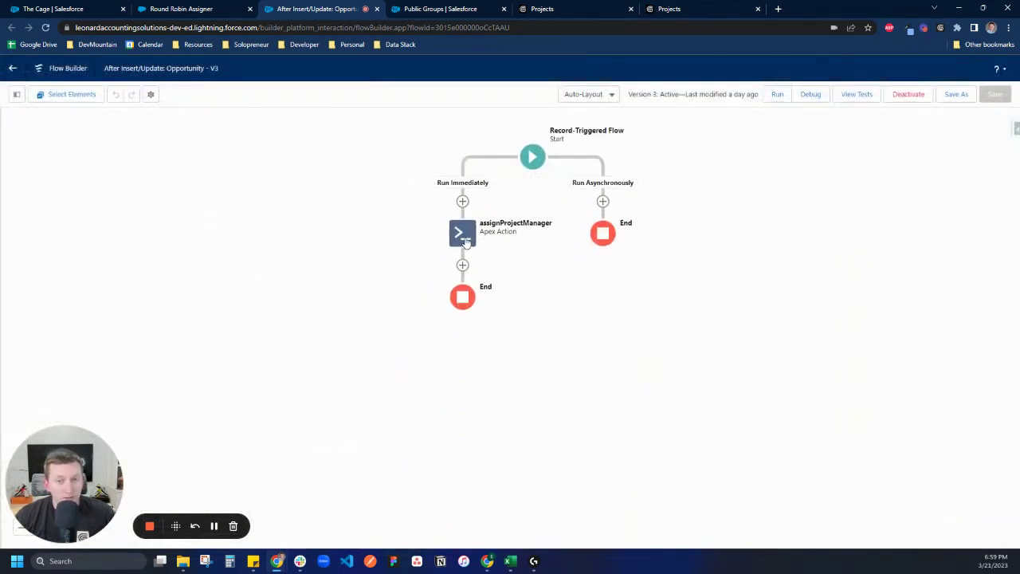
Step: Inspect the assignProjectManager Apex action's input values and compare its group name with the public group's label
double_click(465, 239)
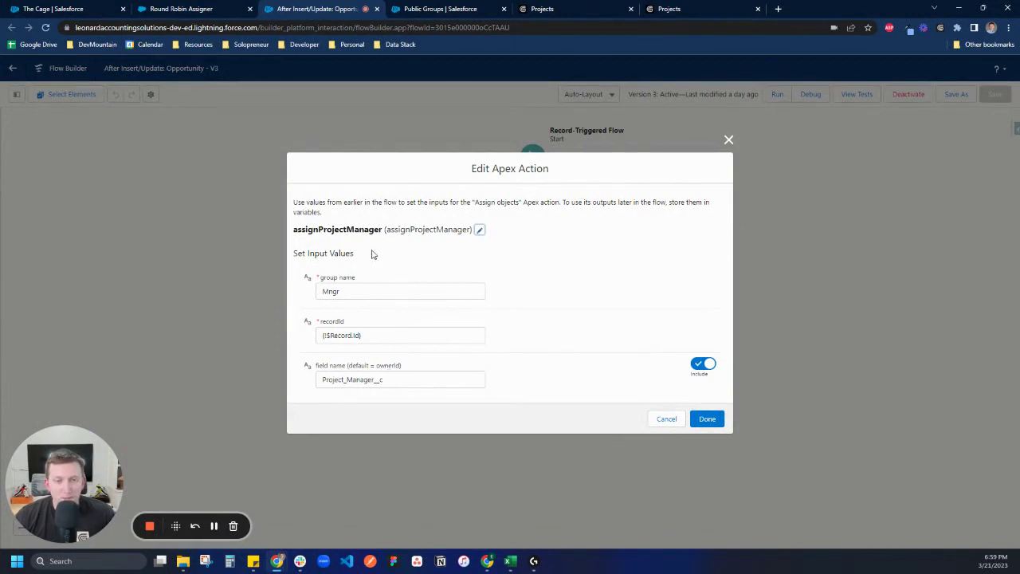
left_click(358, 294)
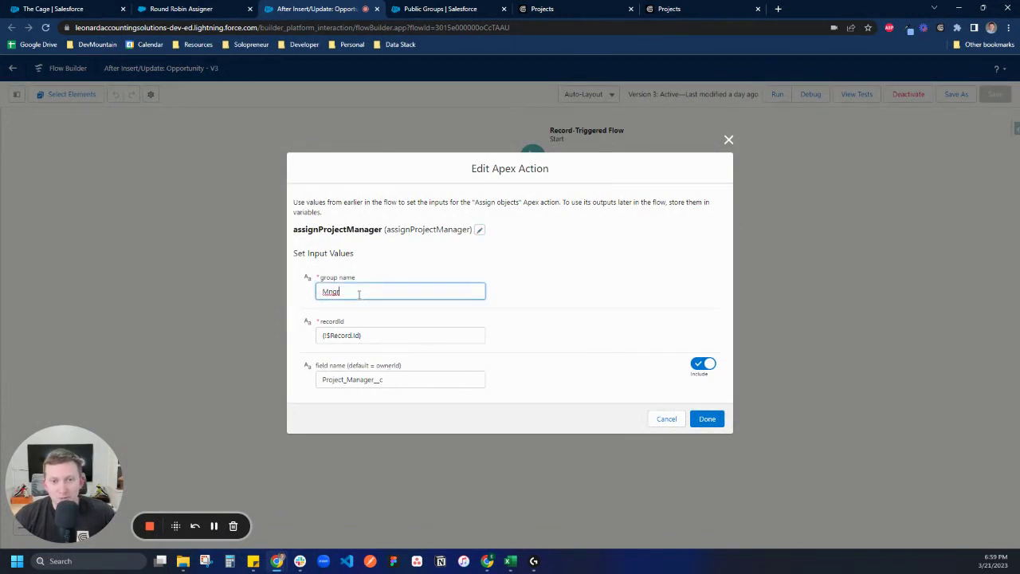
left_click(441, 9)
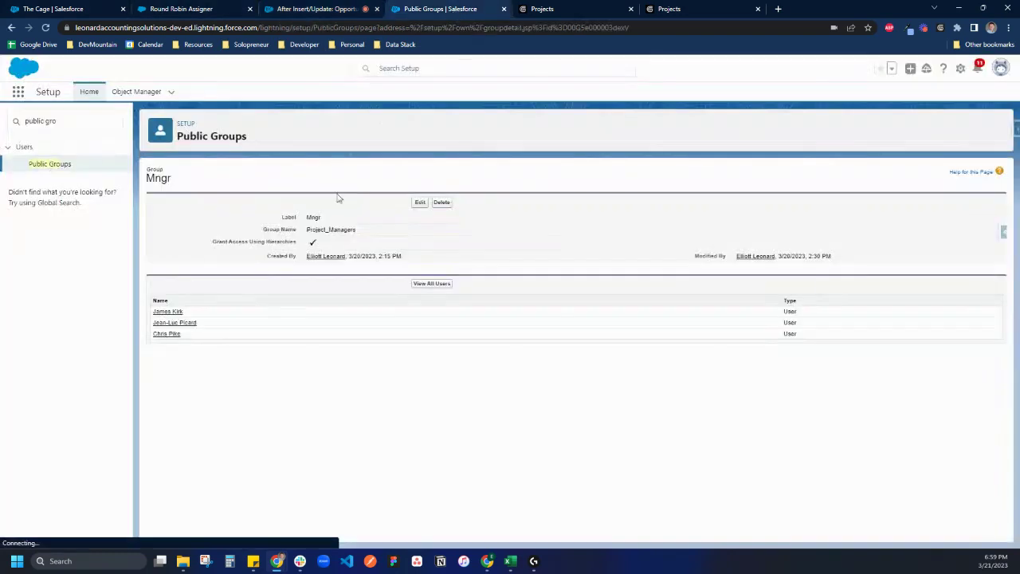
left_click(335, 12)
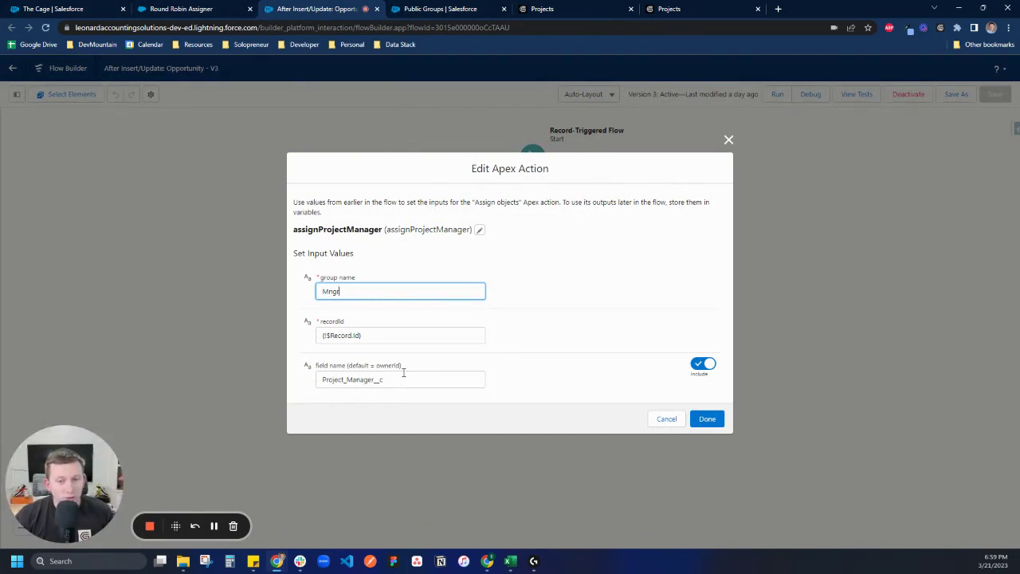
left_click(666, 418)
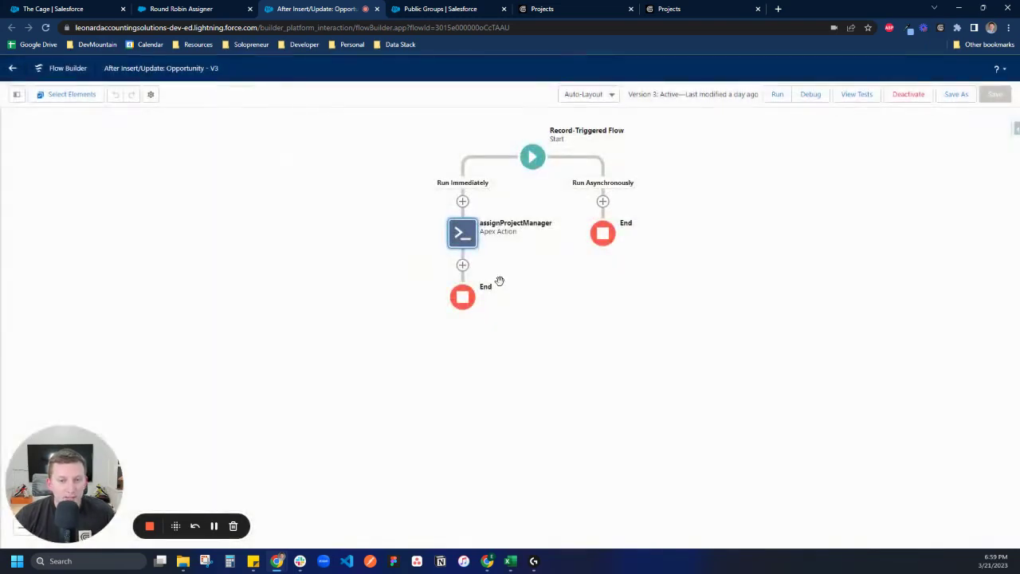
Step: Close The Cage opportunity with the stage Closed Won
left_click(38, 10)
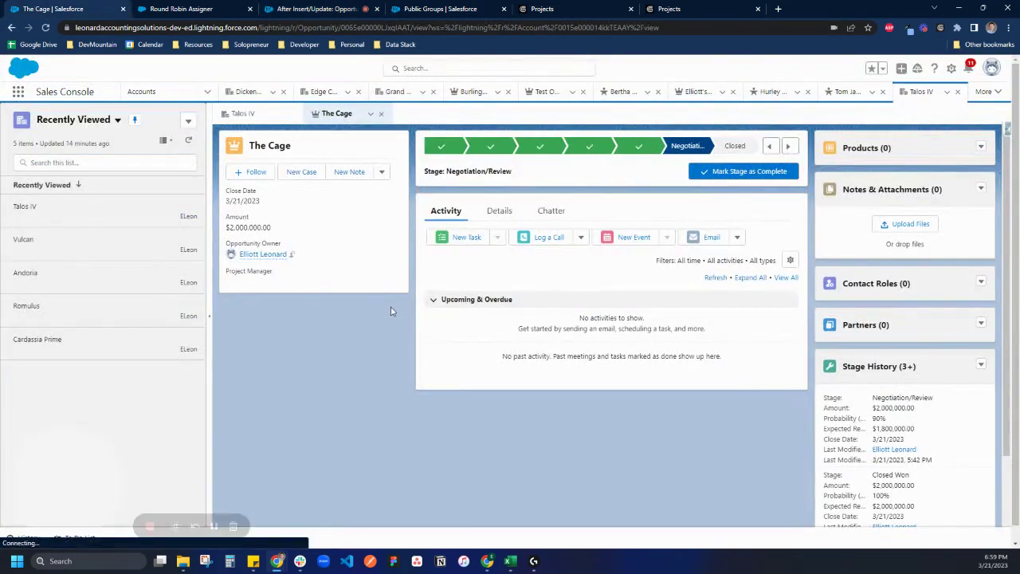
left_click(734, 146)
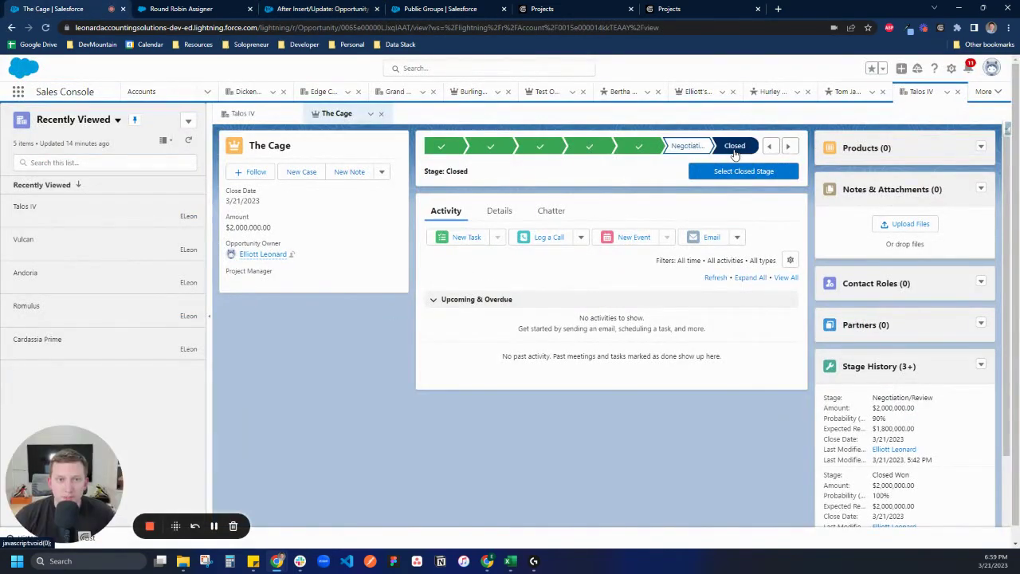
left_click(734, 173)
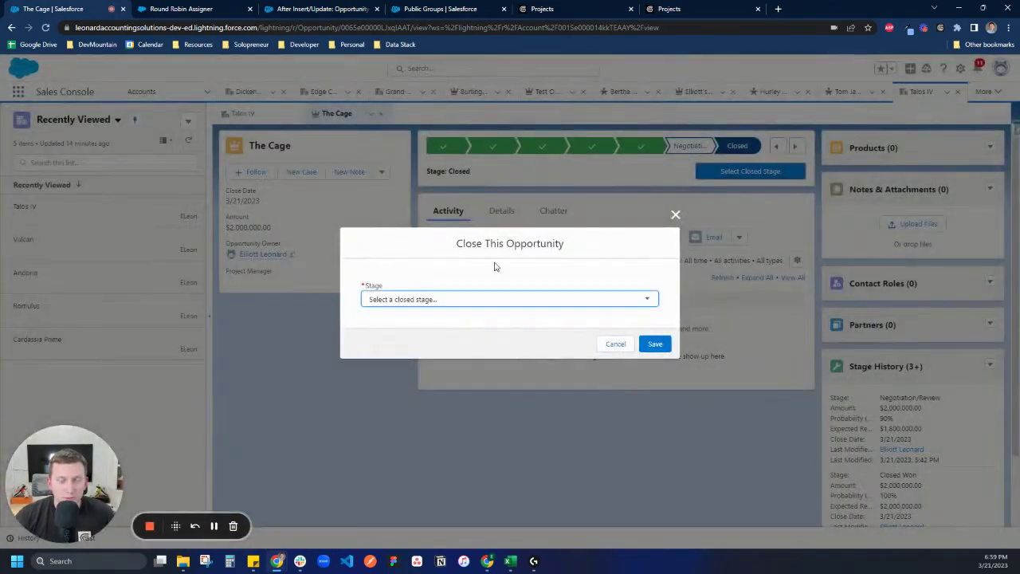
left_click(675, 214)
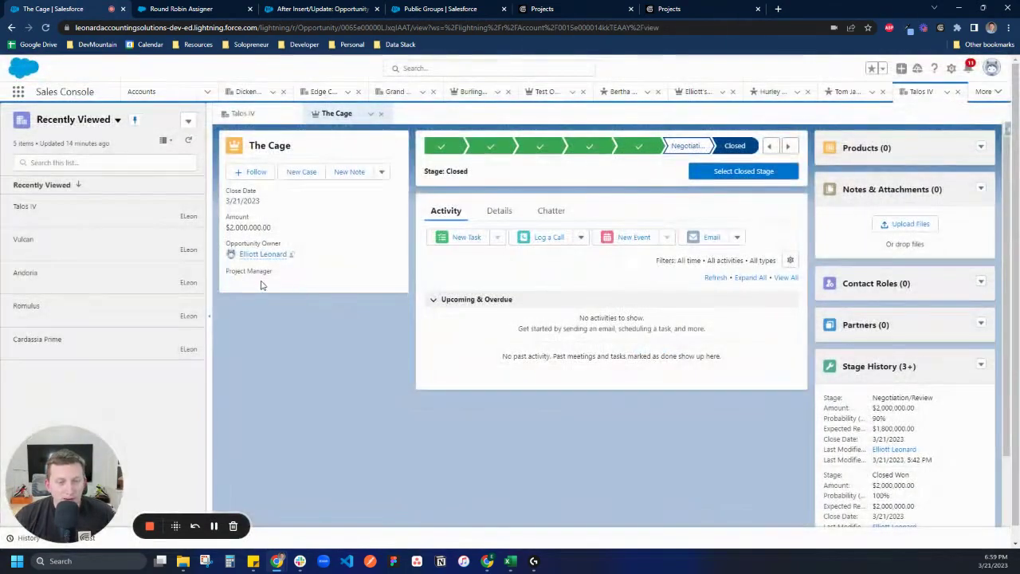
left_click(731, 173)
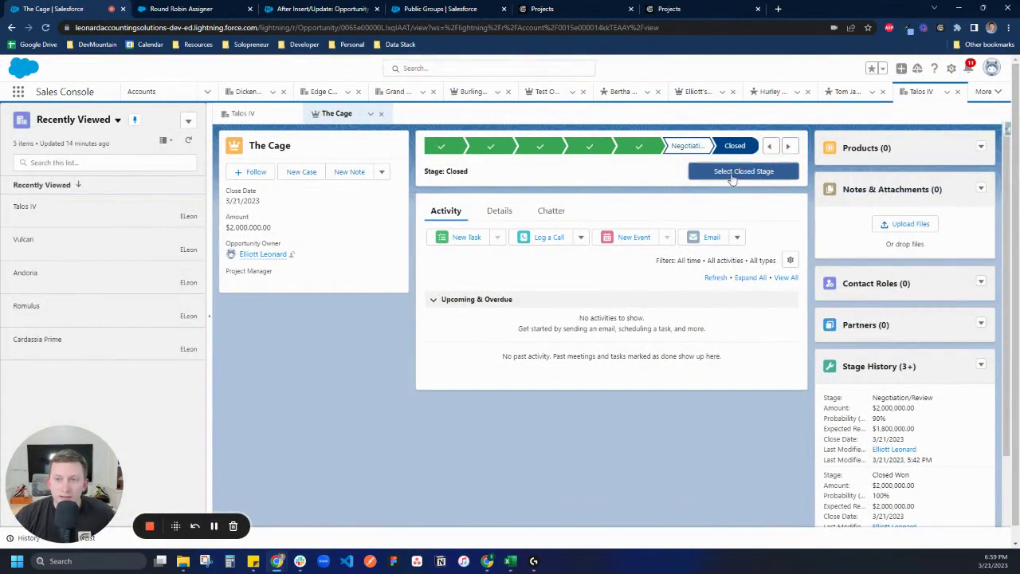
left_click(571, 299)
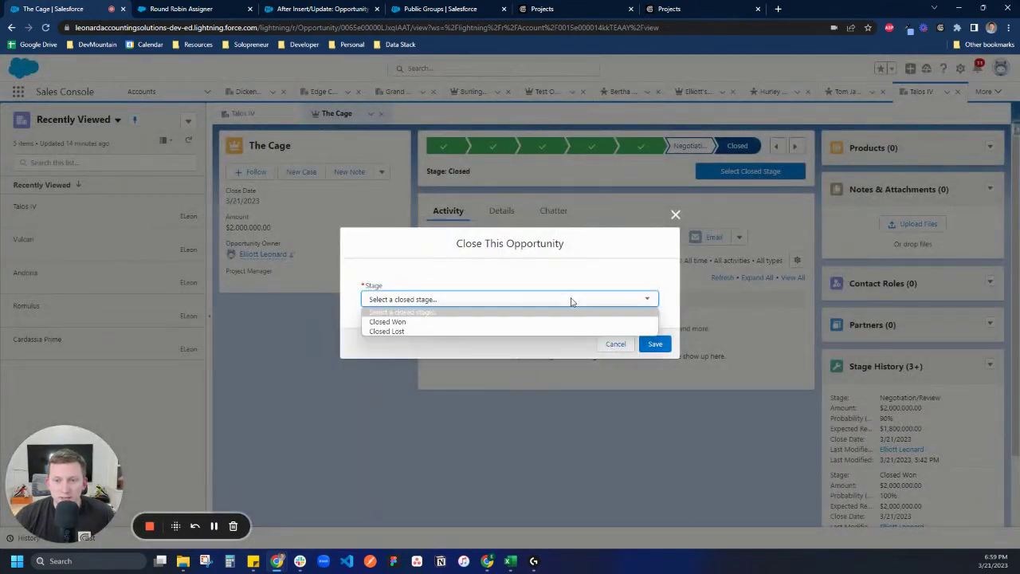
left_click(539, 321)
left_click(654, 343)
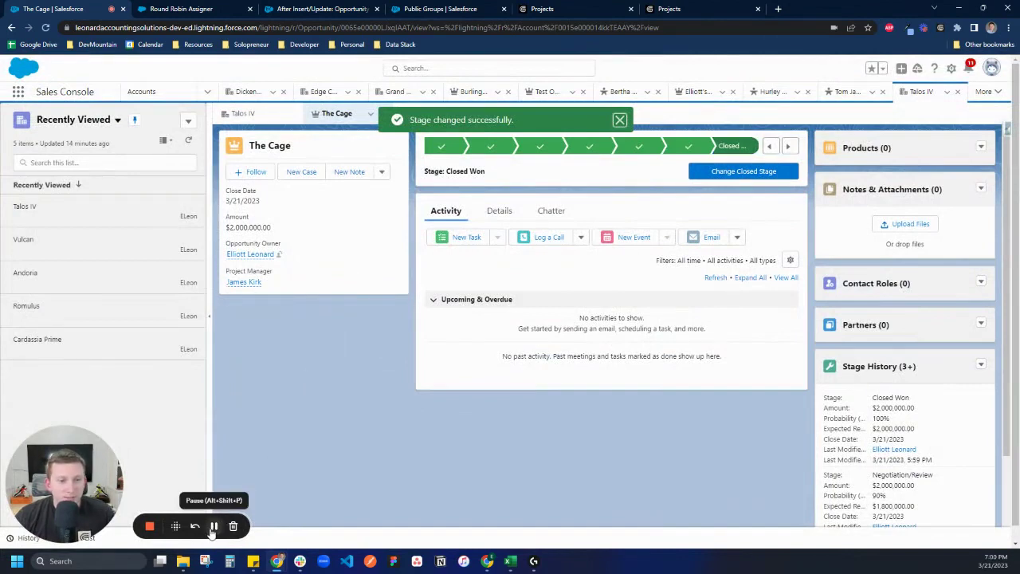
Step: Return The Cage opportunity to Negotiation/Review and close it again as Closed Won to rerun the project manager assignment
left_click(688, 146)
left_click(719, 173)
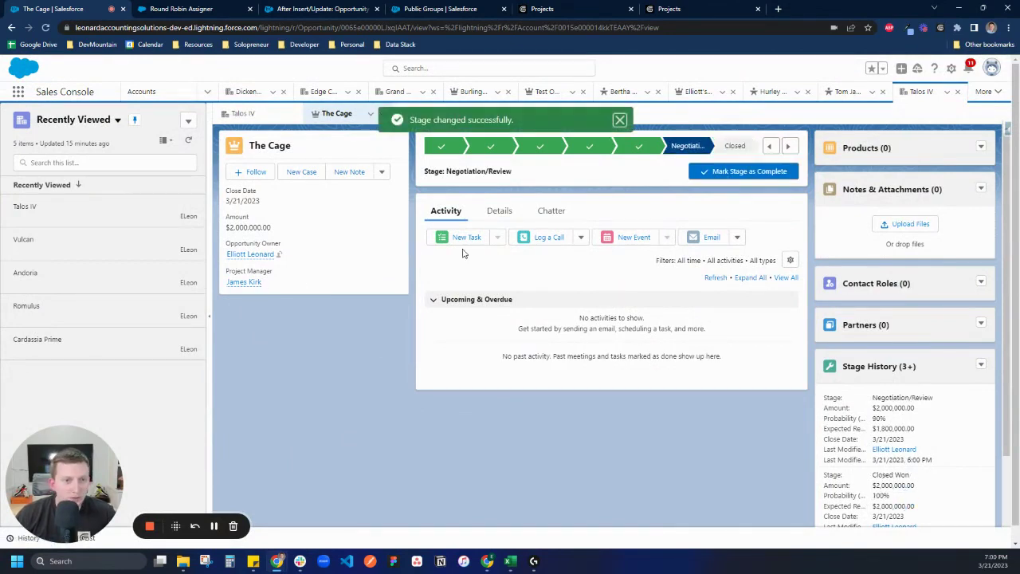
left_click(735, 146)
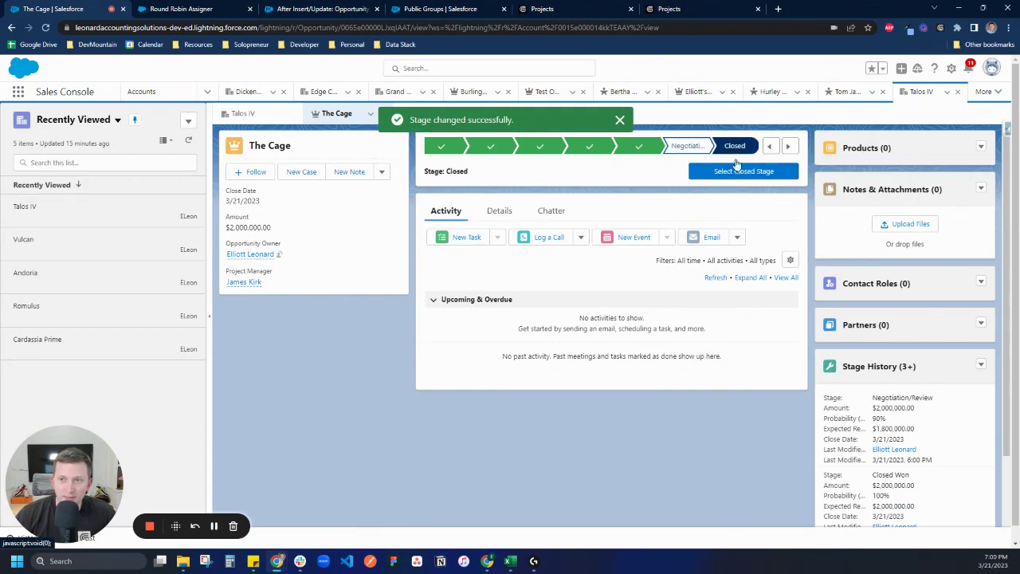
left_click(738, 174)
left_click(478, 301)
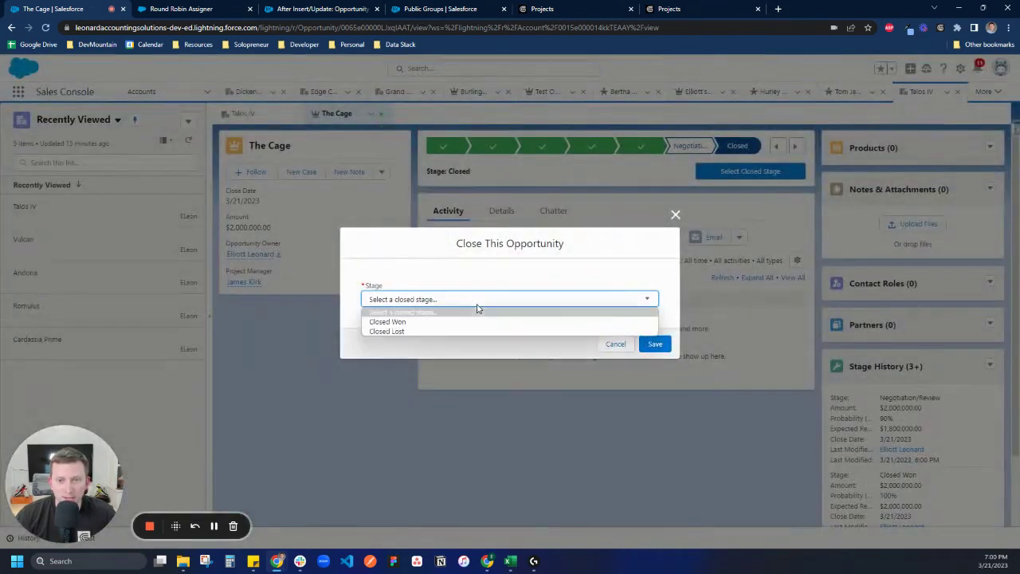
left_click(468, 322)
left_click(657, 345)
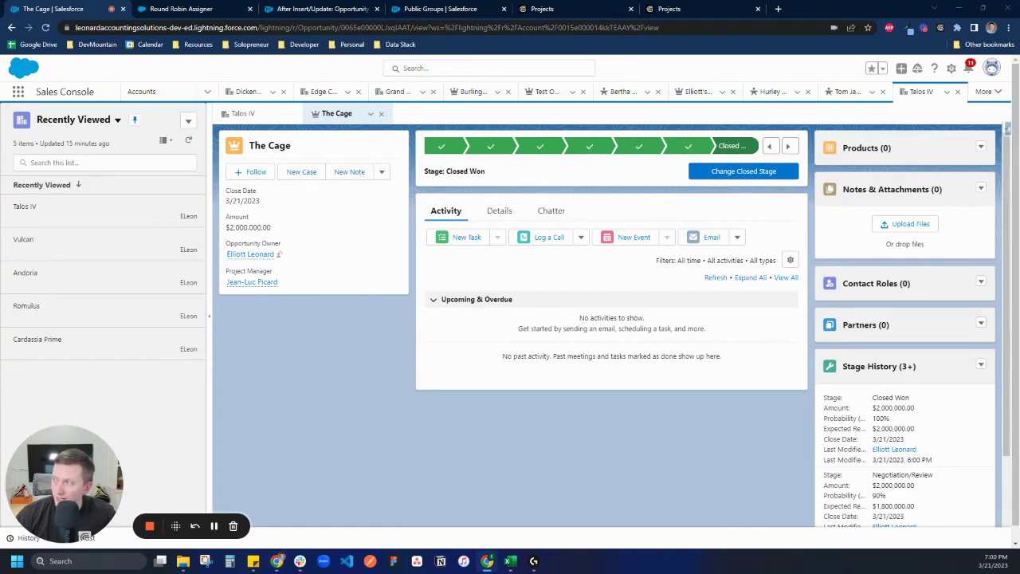
Step: Switch to GUIDEcx and check the projects list for The Cage project, revisiting the Salesforce flow and opportunity in between
left_click(542, 9)
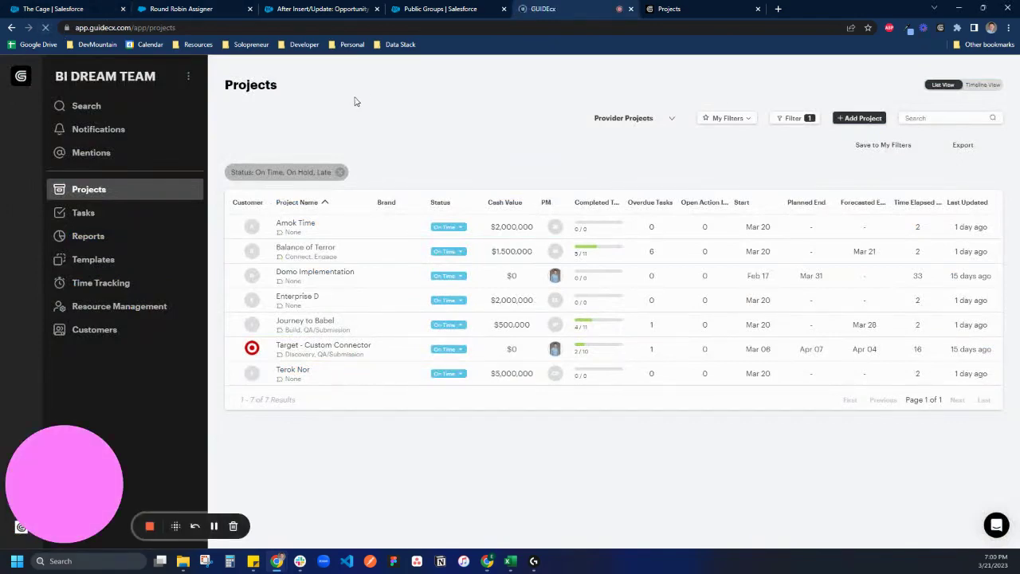
left_click(209, 10)
left_click(315, 8)
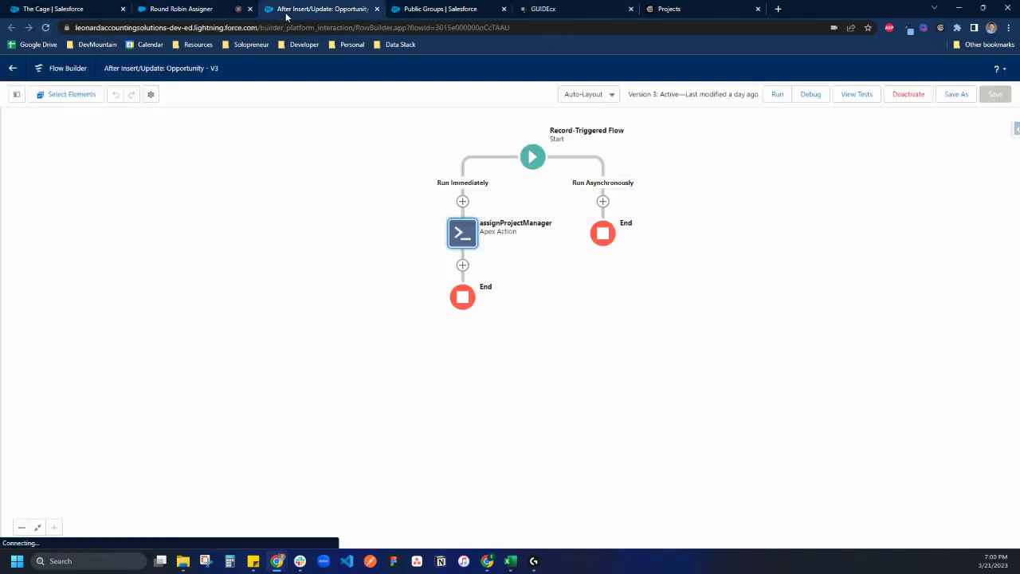
left_click(68, 8)
left_click(543, 9)
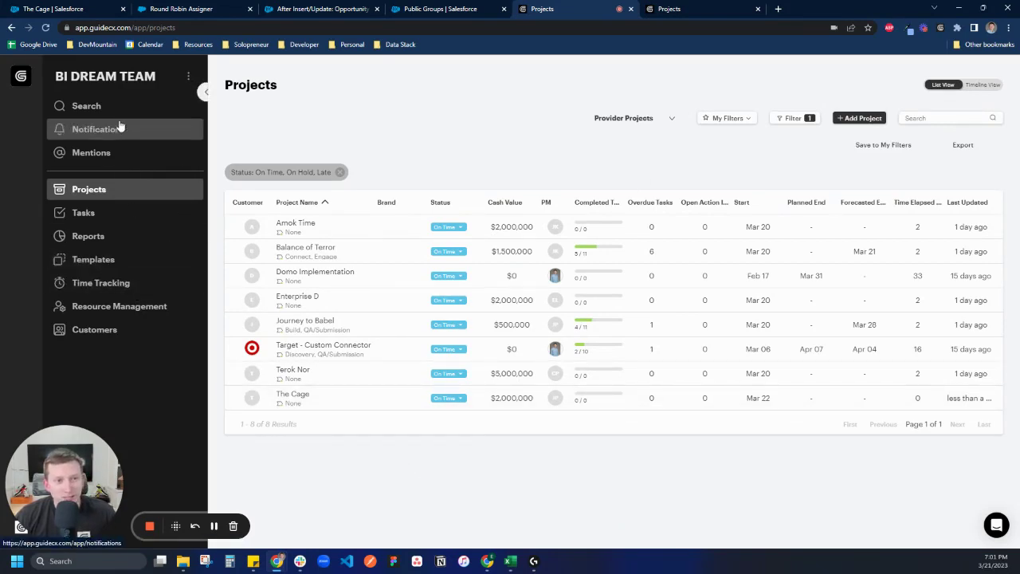
Step: Open the BI Dream Team's GUIDEcx Marketplace and search the community recipe library for guidecx
left_click(122, 80)
left_click(125, 226)
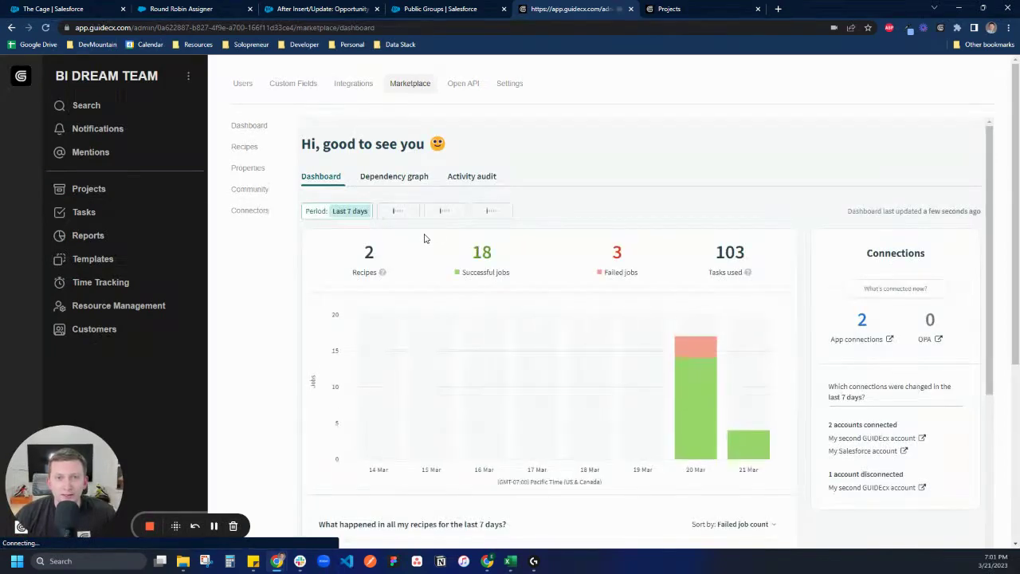
left_click(254, 189)
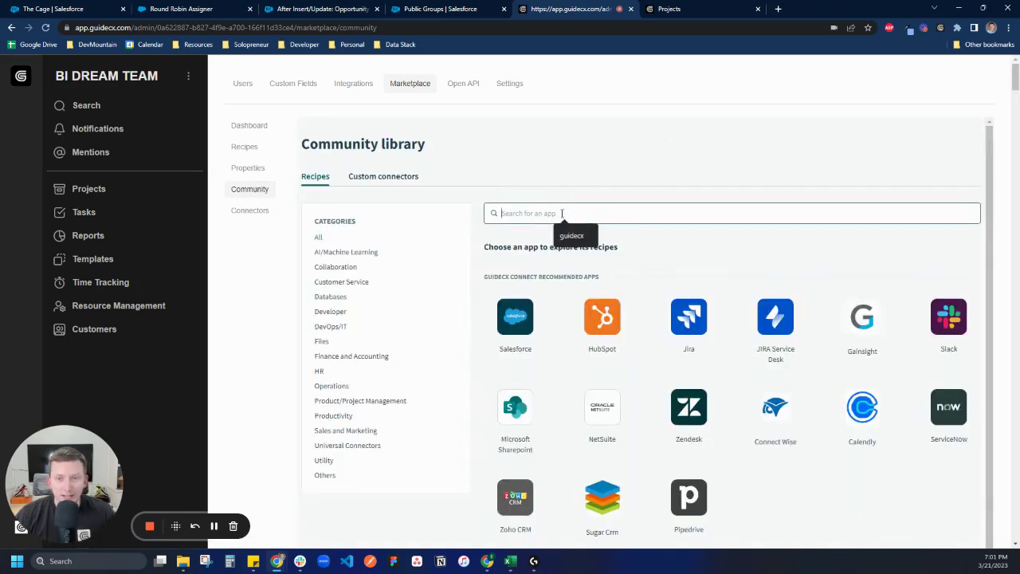
type("guidecx")
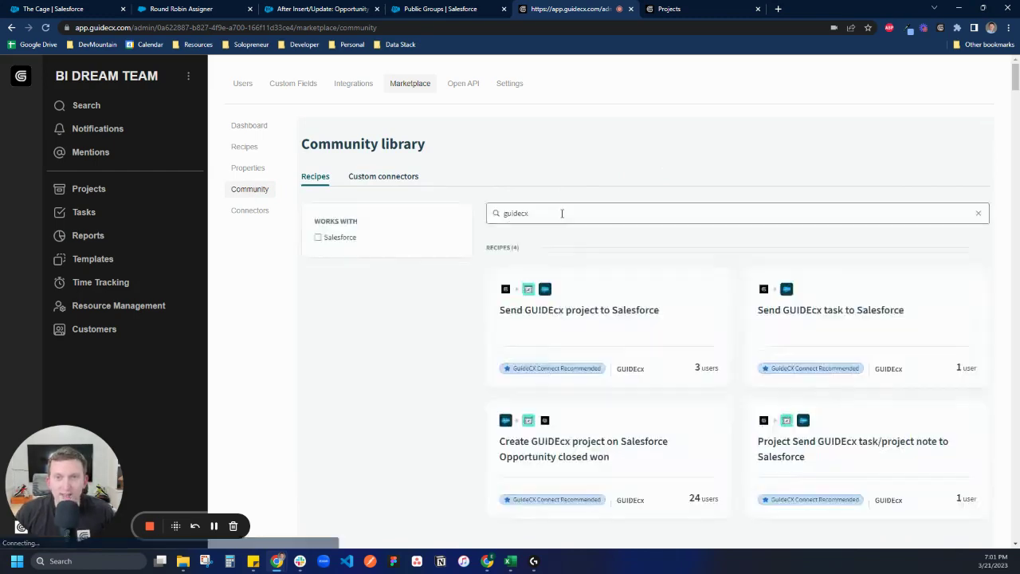
scroll(710, 282, "down", 3)
scroll(726, 322, "up", 3)
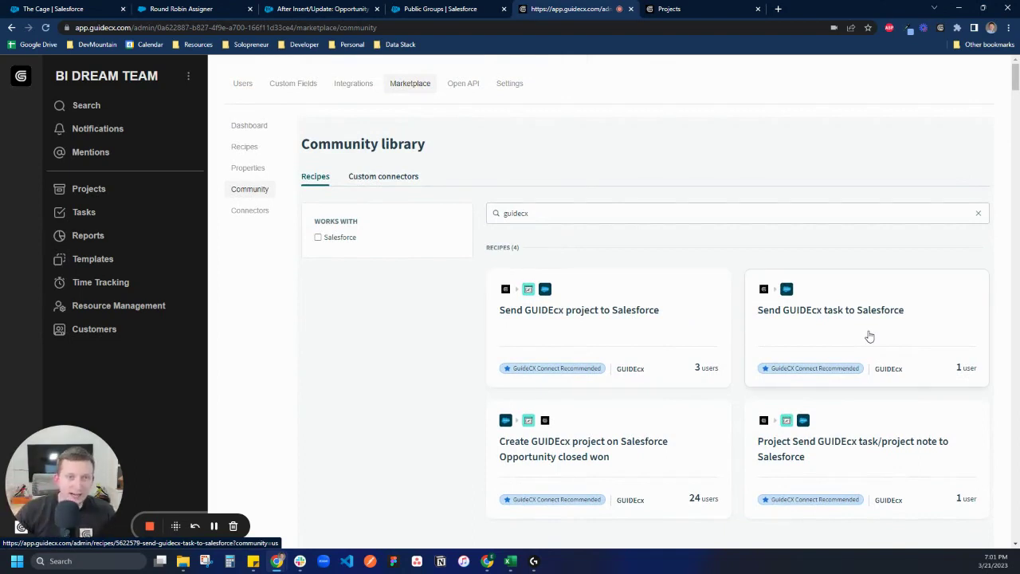
Step: Open the "Create GUIDEcx project on Salesforce Opportunity closed won" recipe from the BI Dream Team project's Salesforce folder
left_click(243, 147)
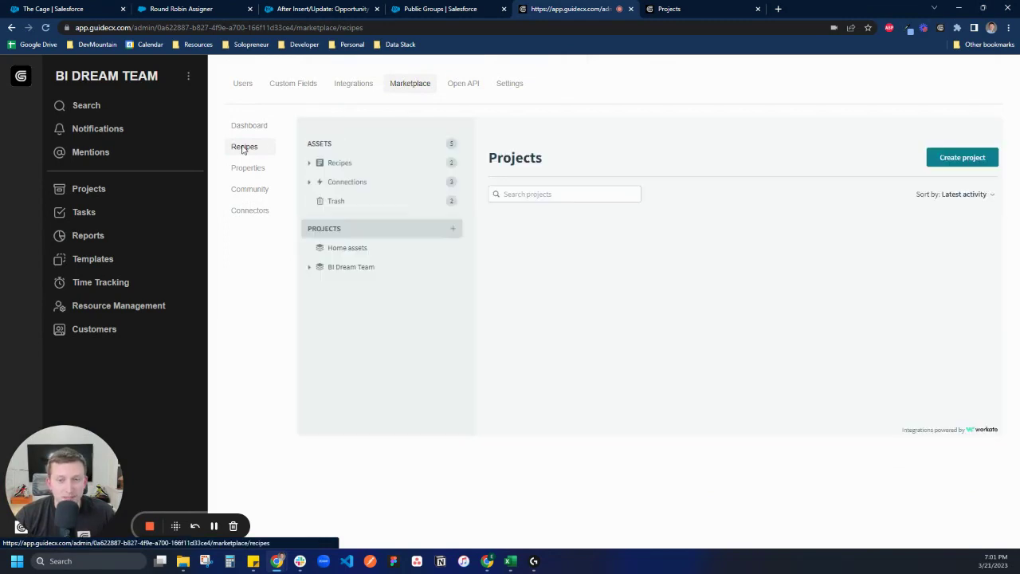
left_click(590, 267)
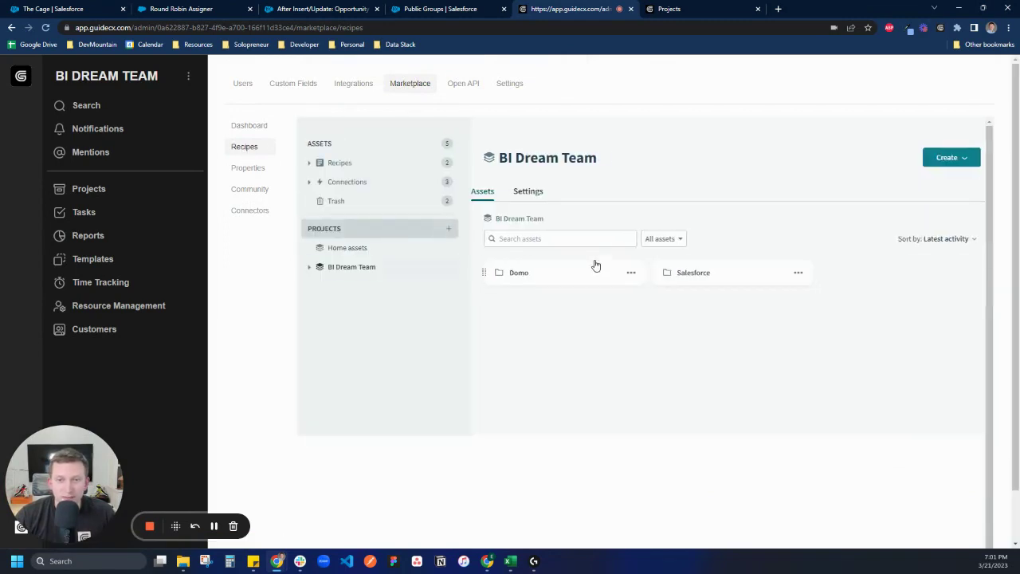
left_click(689, 273)
left_click(629, 282)
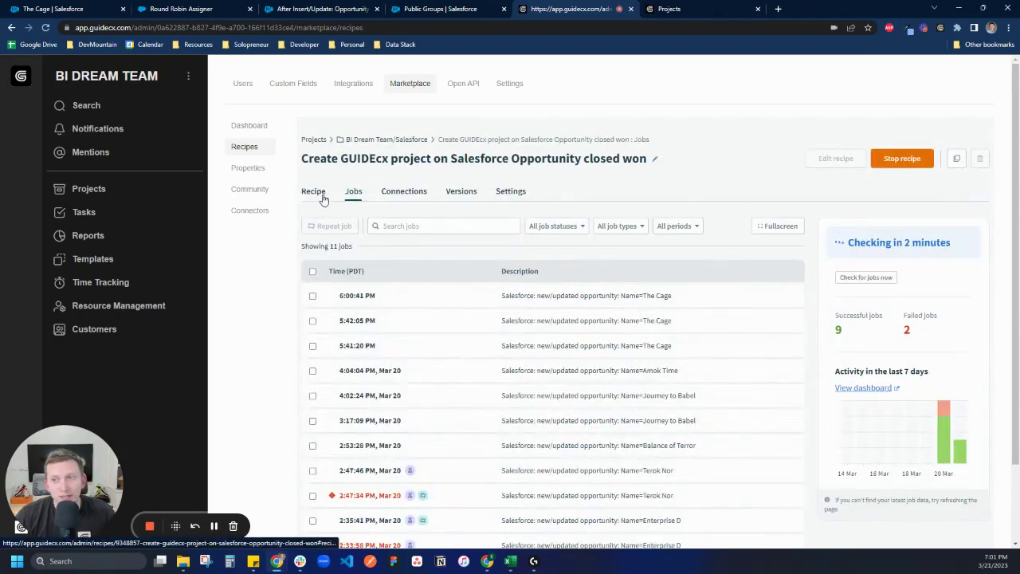
Step: Examine the recipe's trigger, conditions and project creation actions, and return to The Cage opportunity in Salesforce
left_click(314, 193)
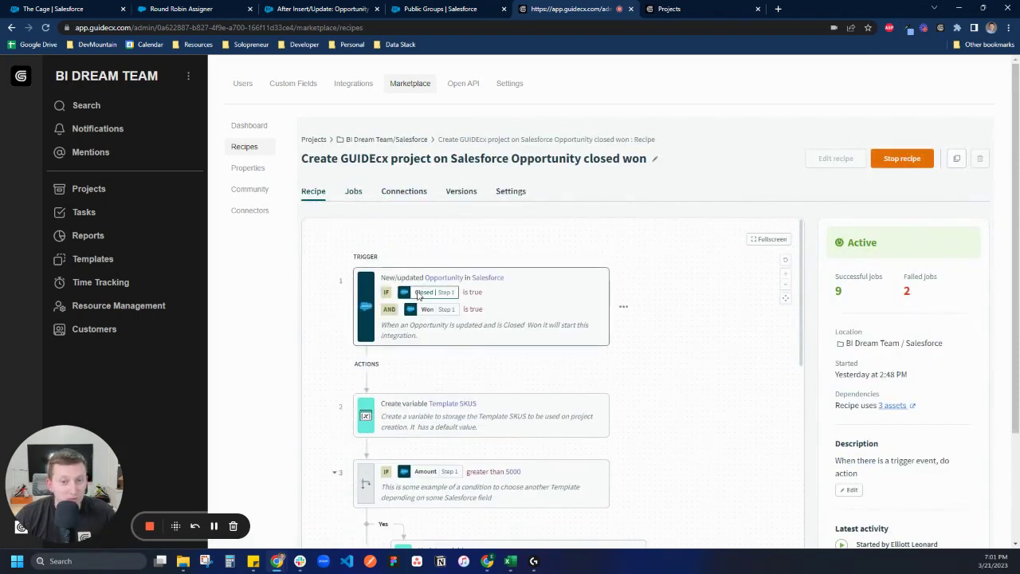
scroll(415, 287, "down", 10)
scroll(583, 398, "down", 5)
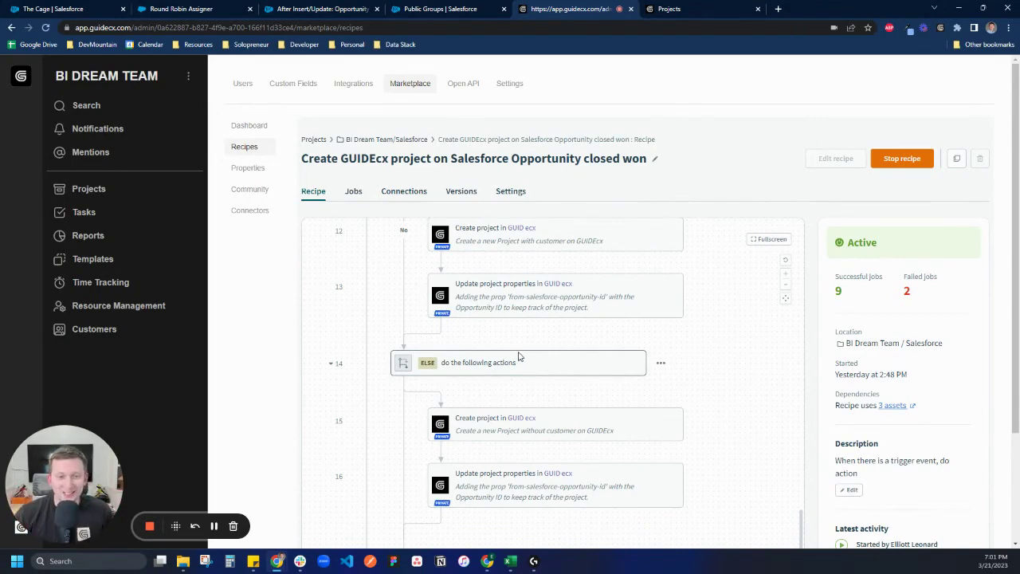
scroll(519, 356, "up", 15)
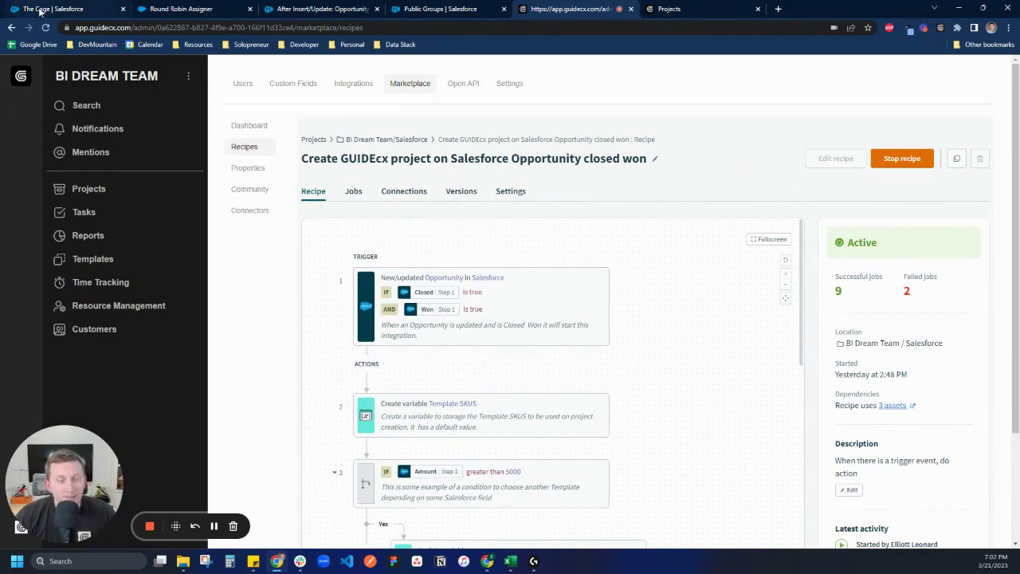
left_click(42, 9)
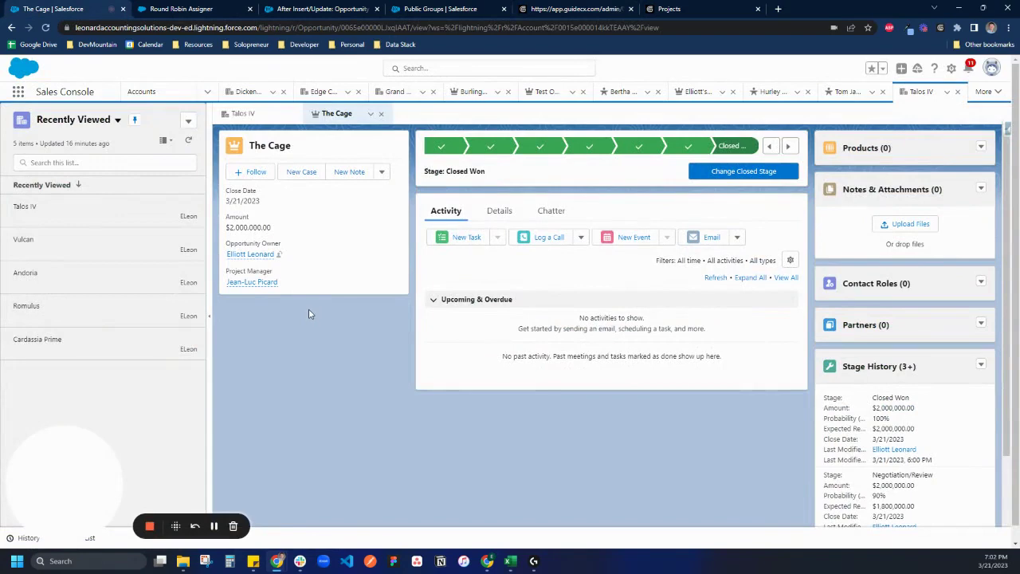